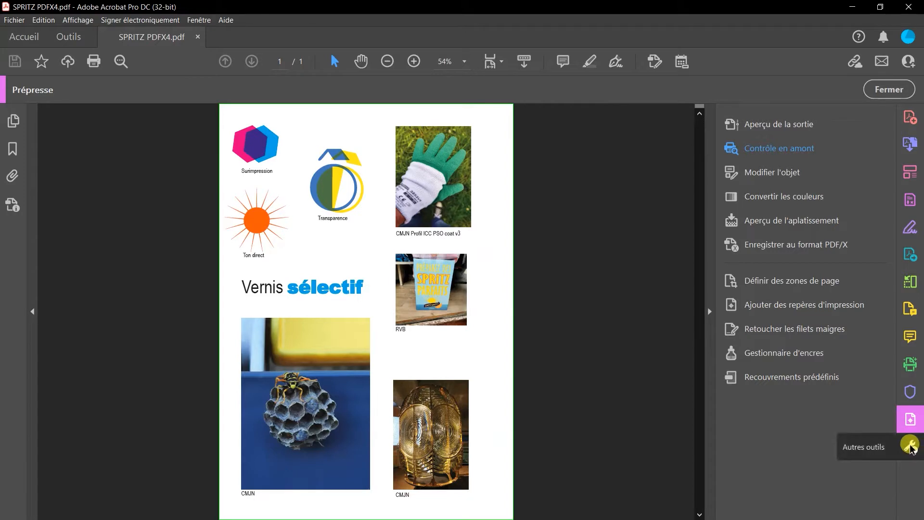
- Open the Contrôle en amont dialog from the Prépresse tools and reposition it beside the page
{"action": "left_click", "coordinate": [911, 448]}
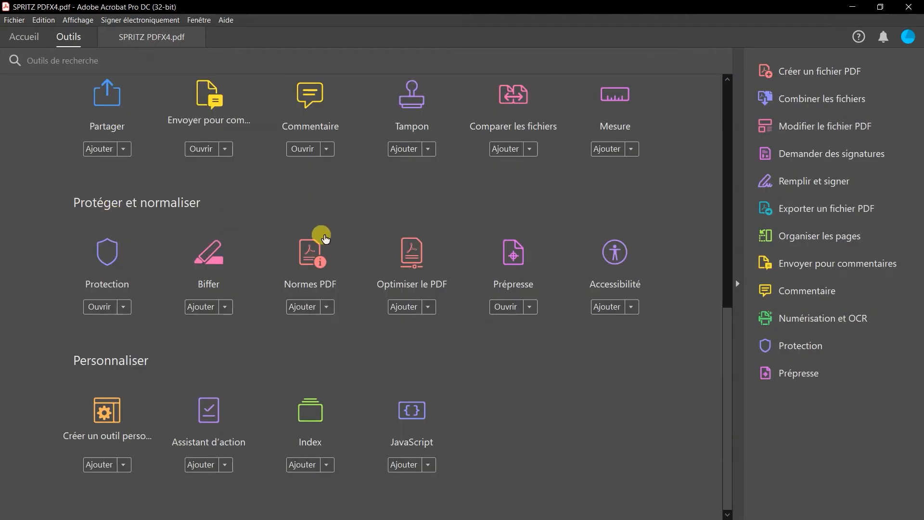
{"action": "left_click", "coordinate": [505, 308]}
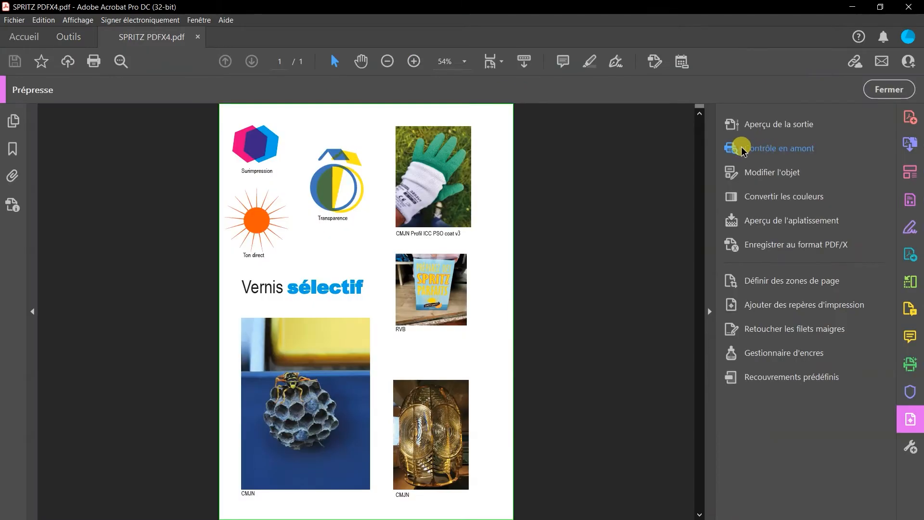
{"action": "left_click", "coordinate": [765, 149]}
{"action": "left_click_drag", "start_coordinate": [590, 83], "coordinate": [585, 155]}
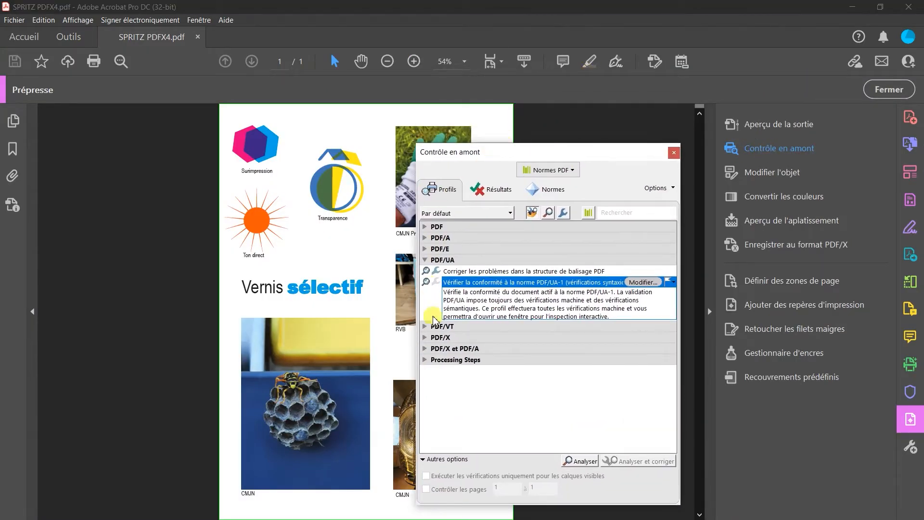
{"action": "left_click_drag", "start_coordinate": [602, 150], "coordinate": [605, 105]}
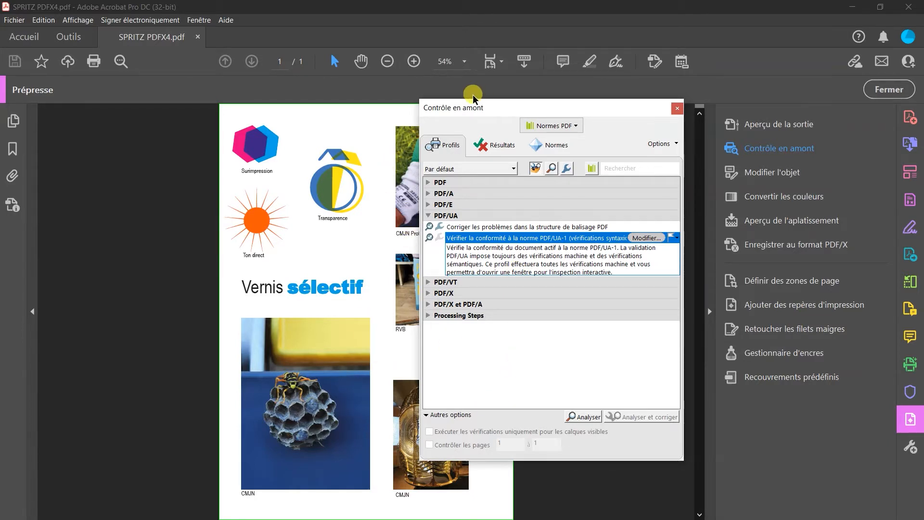
{"action": "mouse_move", "coordinate": [531, 117]}
{"action": "left_mouse_down"}
{"action": "mouse_move", "coordinate": [510, 117]}
{"action": "mouse_move", "coordinate": [542, 130]}
{"action": "left_mouse_up"}
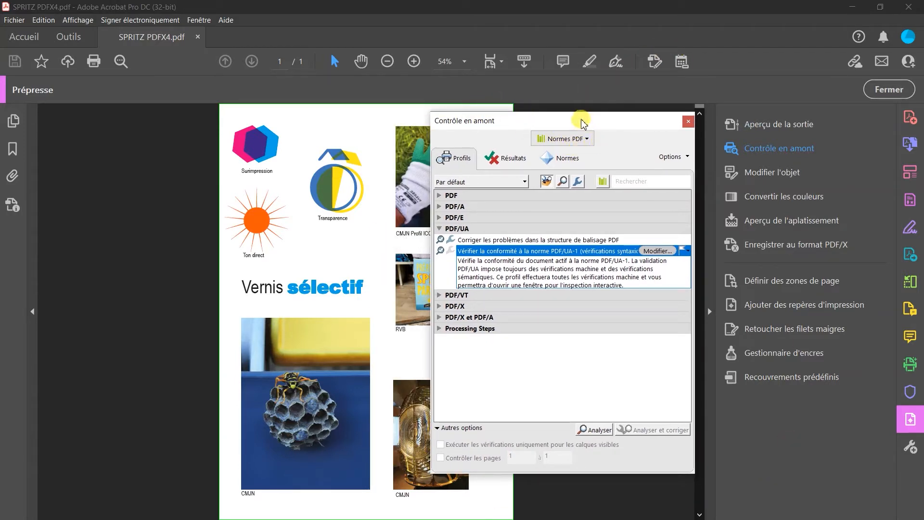
- Browse the profile categories of the Indispensables and Normes PDF preflight libraries
{"action": "left_click", "coordinate": [588, 140]}
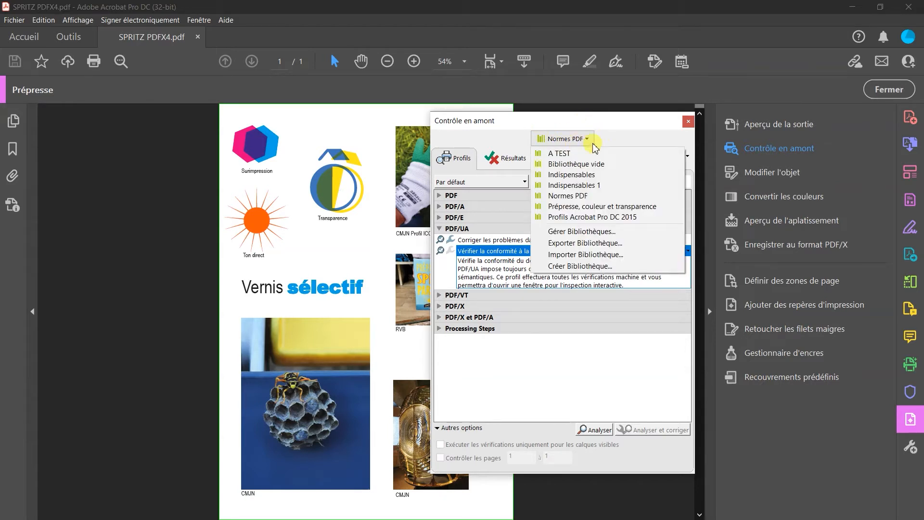
{"action": "left_click", "coordinate": [603, 140]}
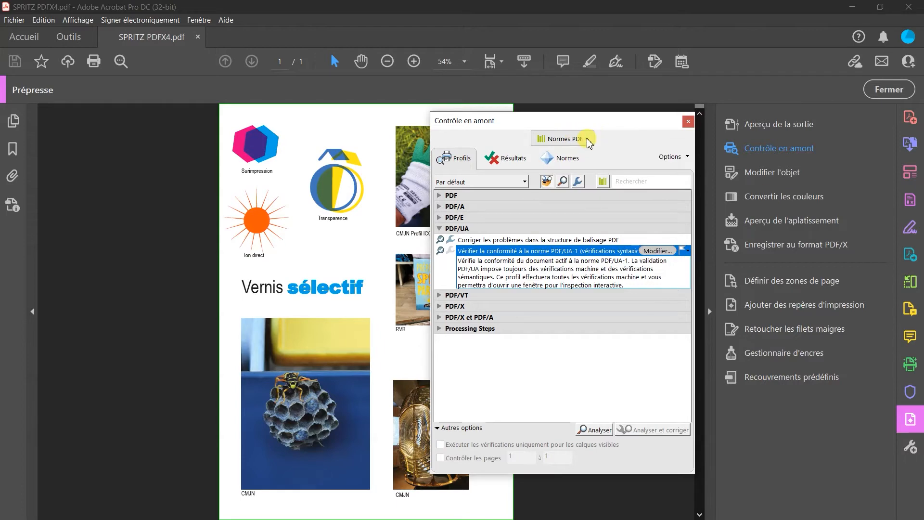
{"action": "left_click", "coordinate": [588, 140]}
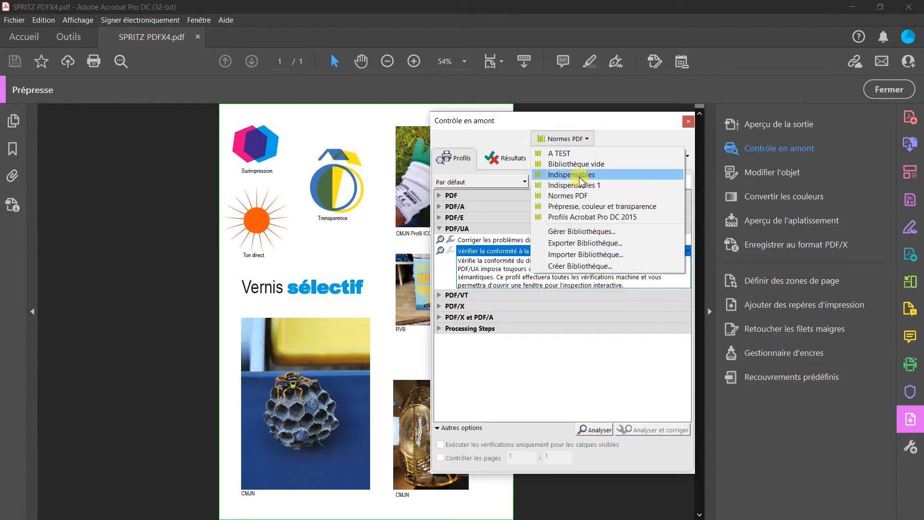
{"action": "left_click", "coordinate": [546, 175]}
{"action": "left_click", "coordinate": [440, 253]}
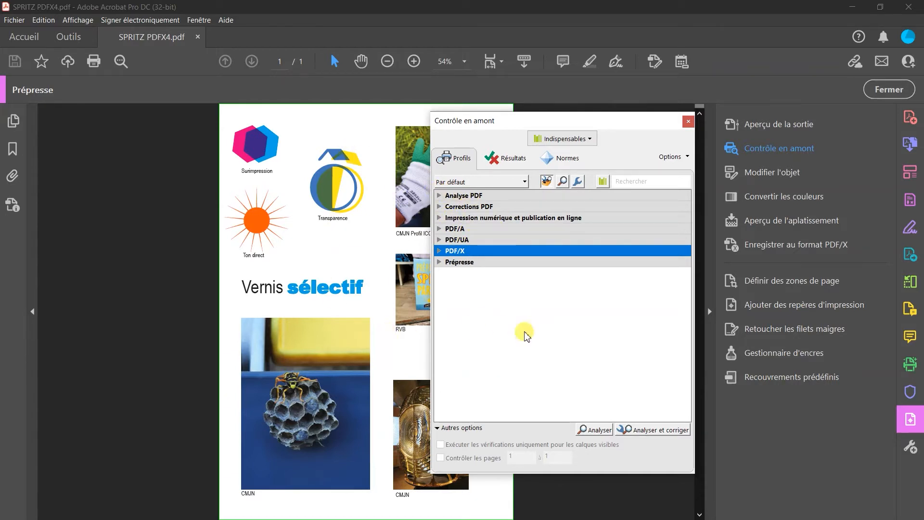
{"action": "left_click", "coordinate": [591, 139]}
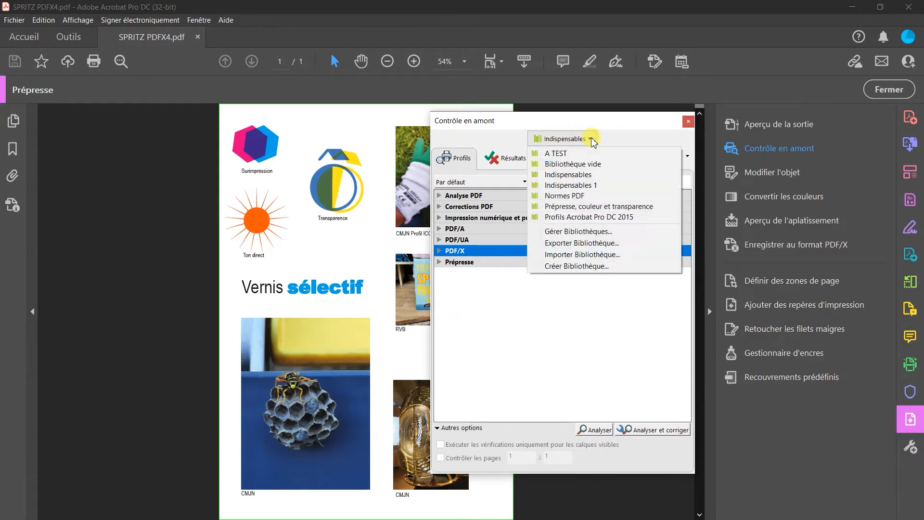
{"action": "left_click", "coordinate": [561, 196]}
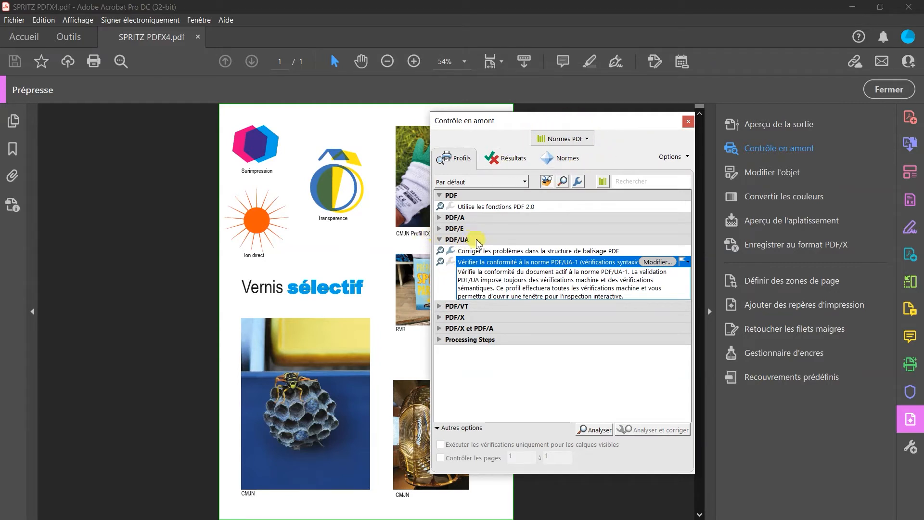
{"action": "left_click", "coordinate": [440, 243]}
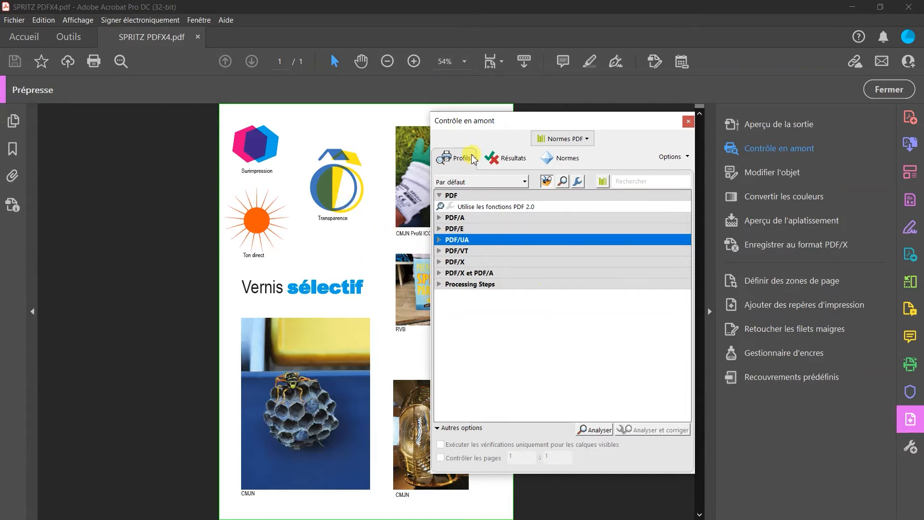
- Create a new preflight library named DEMO based on the Bibliothèque vide profile set
{"action": "left_click", "coordinate": [588, 139]}
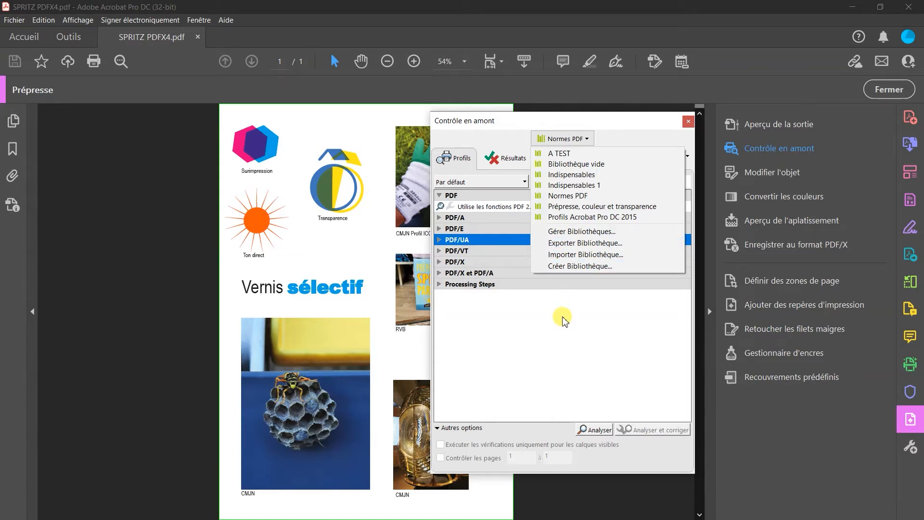
{"action": "left_click", "coordinate": [566, 270]}
{"action": "left_click_drag", "start_coordinate": [824, 318], "coordinate": [492, 241]}
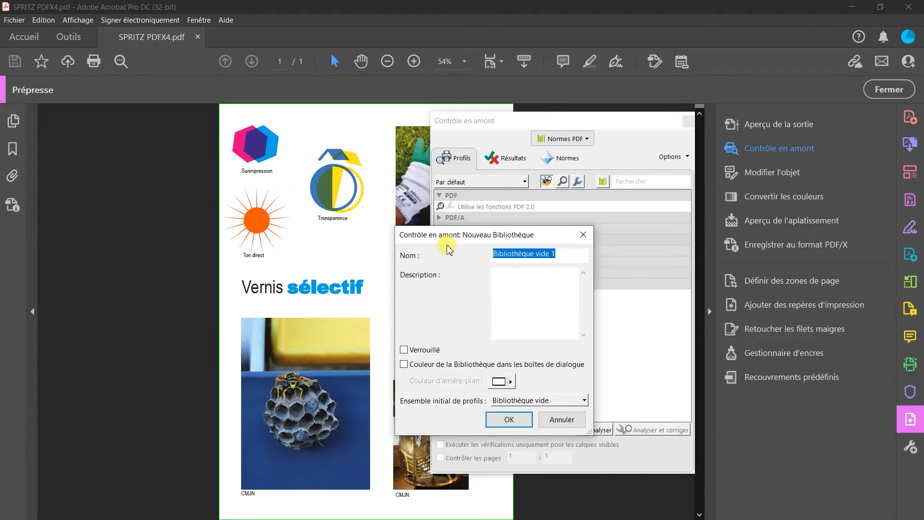
{"action": "type", "text": "DEMO"}
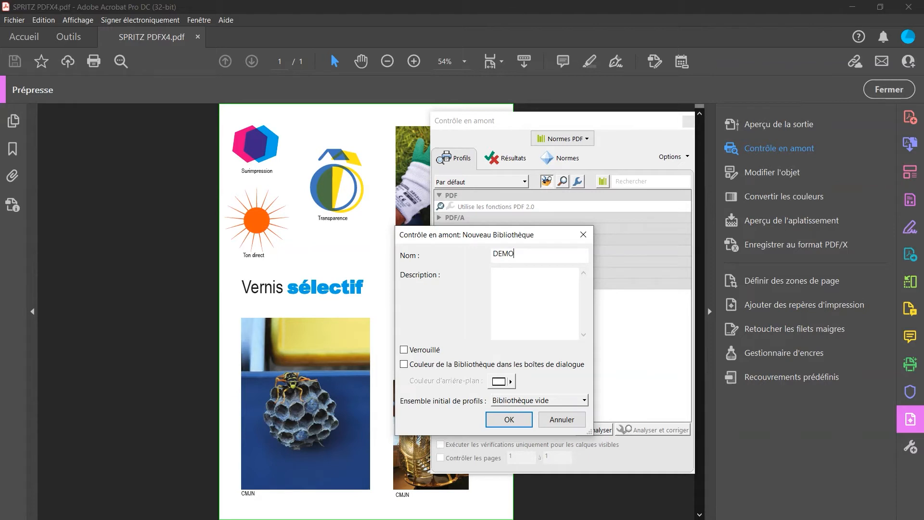
{"action": "left_click", "coordinate": [497, 292]}
{"action": "left_click", "coordinate": [500, 422]}
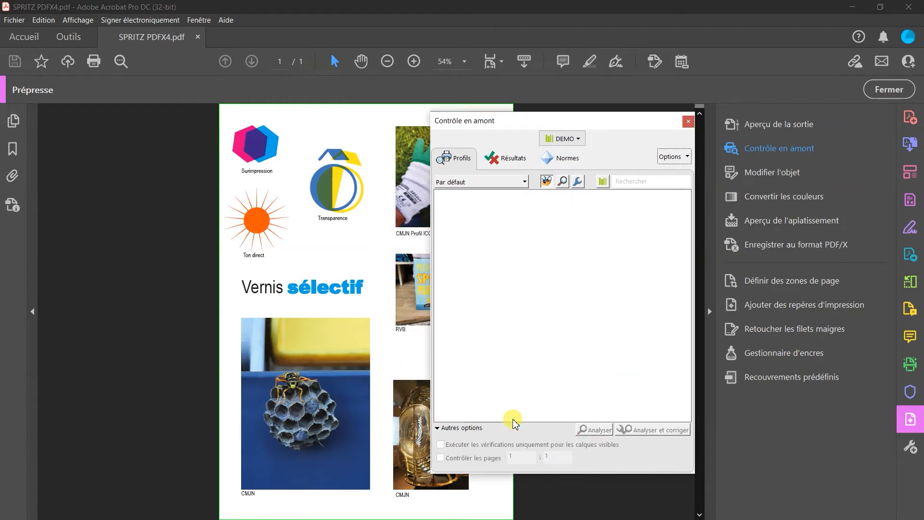
- Create a new profile in the DEMO library and inspect the alert levels for the Document category's PDF version check
{"action": "left_click_drag", "start_coordinate": [614, 120], "coordinate": [596, 168]}
{"action": "left_click", "coordinate": [658, 204]}
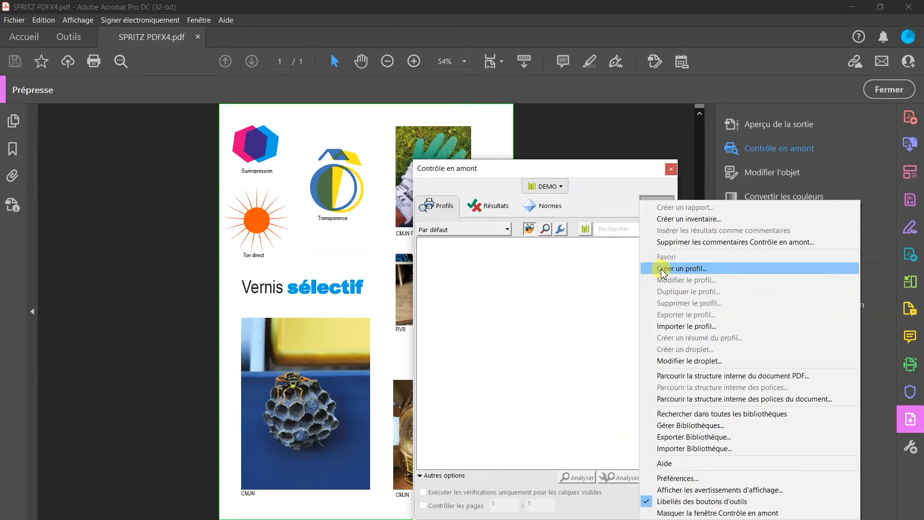
{"action": "left_click", "coordinate": [663, 273]}
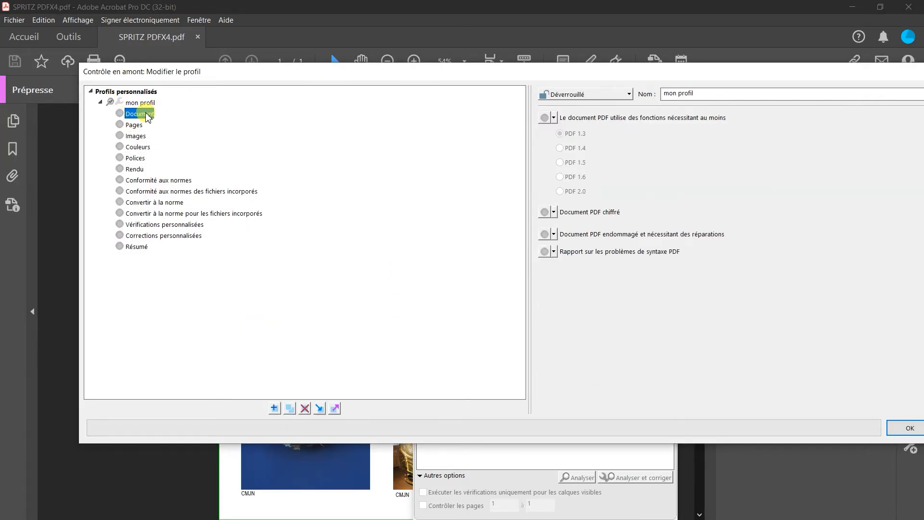
{"action": "left_click", "coordinate": [554, 117]}
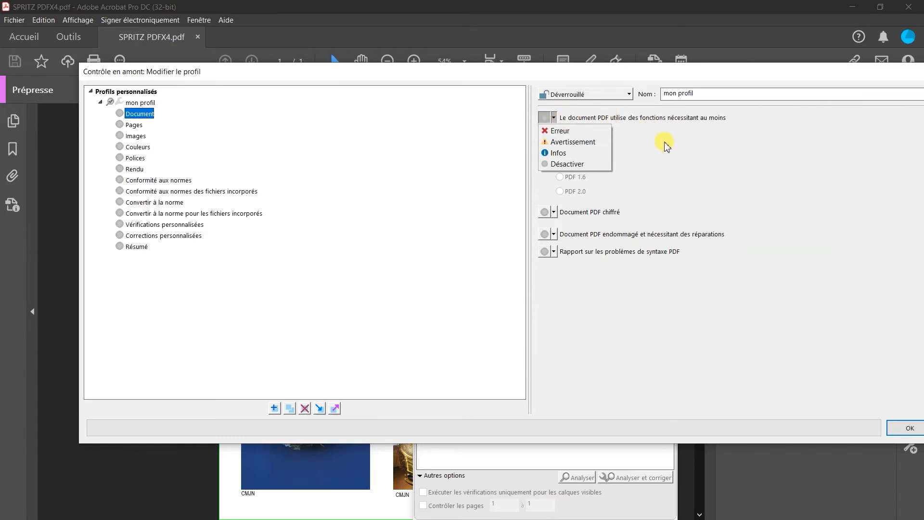
- Set the different page format check in the Pages category to Erreur
{"action": "left_click", "coordinate": [133, 125]}
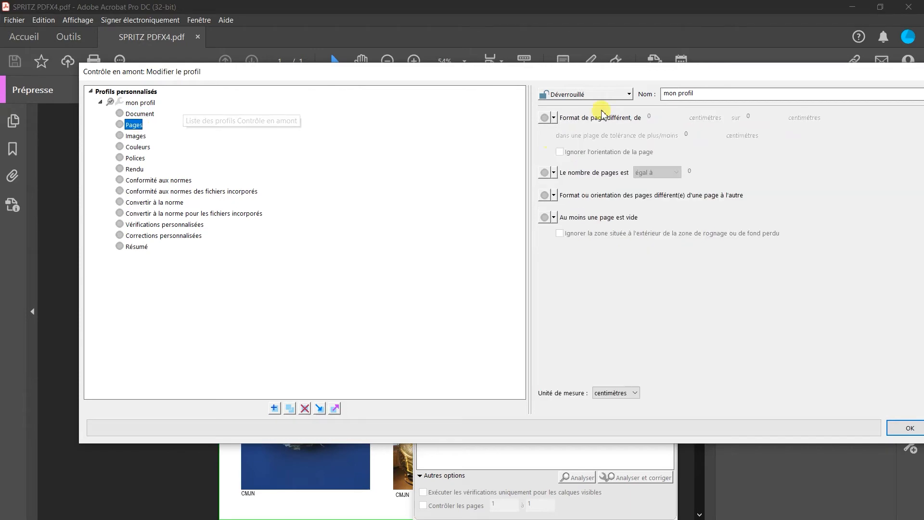
{"action": "left_click", "coordinate": [553, 117]}
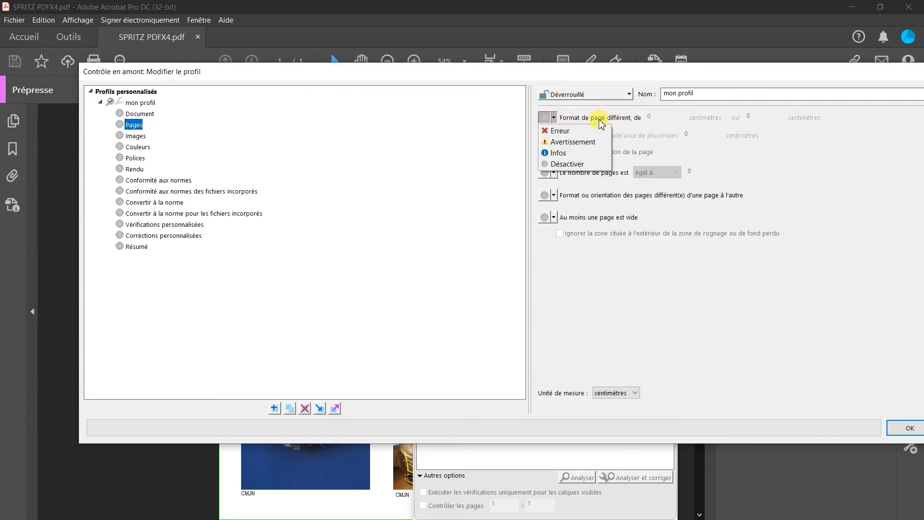
{"action": "left_click", "coordinate": [597, 117]}
{"action": "left_click", "coordinate": [555, 118]}
{"action": "left_click", "coordinate": [562, 129]}
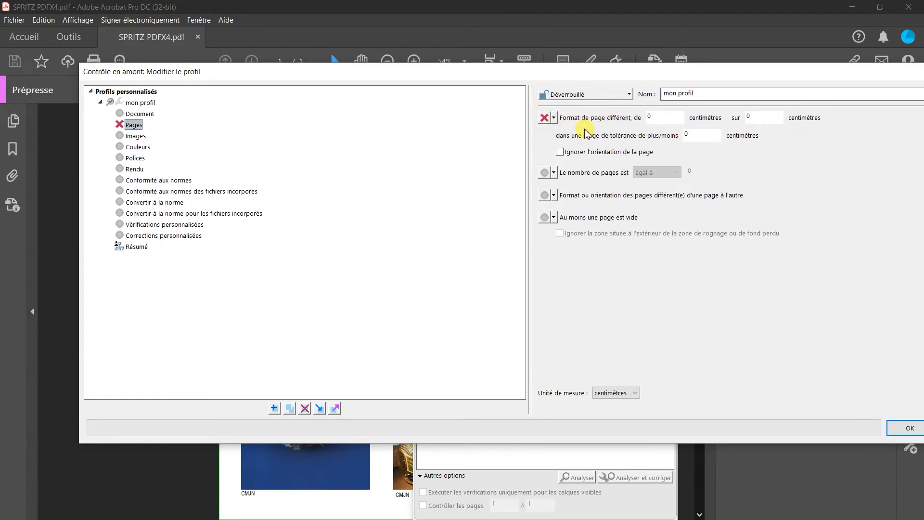
{"action": "left_click", "coordinate": [135, 125]}
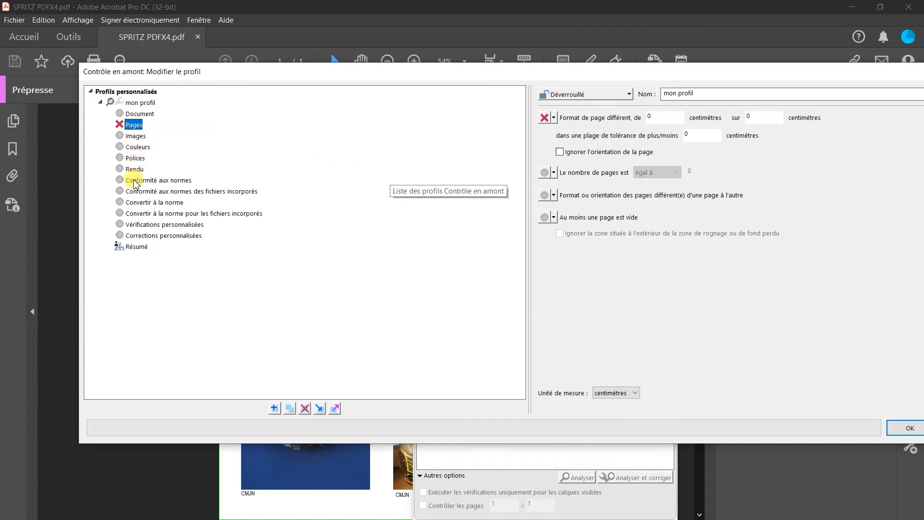
- In the Images category, set the check for bitmap resolution below 400 ppi to Avertissement
{"action": "left_click", "coordinate": [135, 136]}
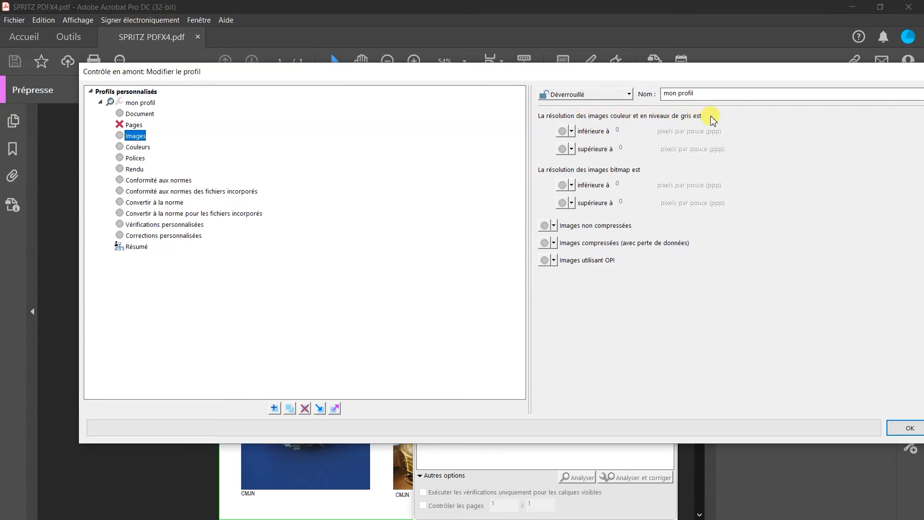
{"action": "left_click", "coordinate": [572, 186]}
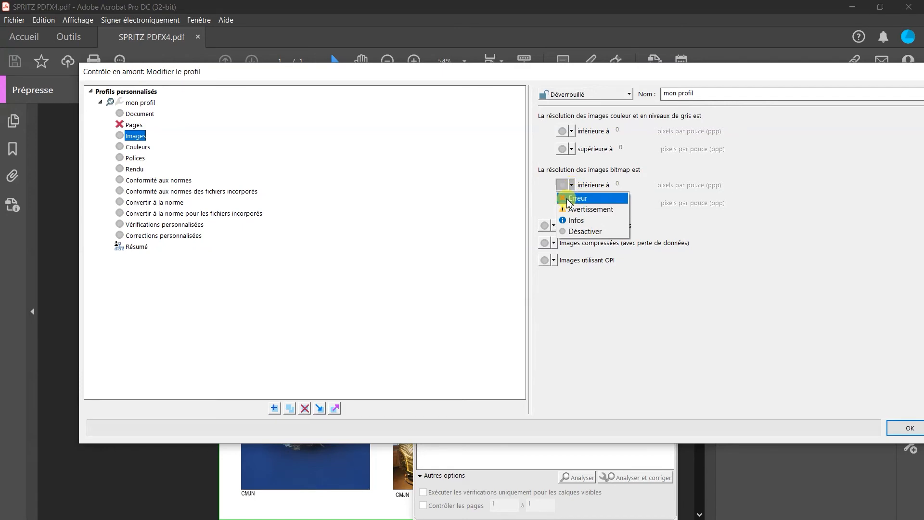
{"action": "left_click", "coordinate": [576, 221]}
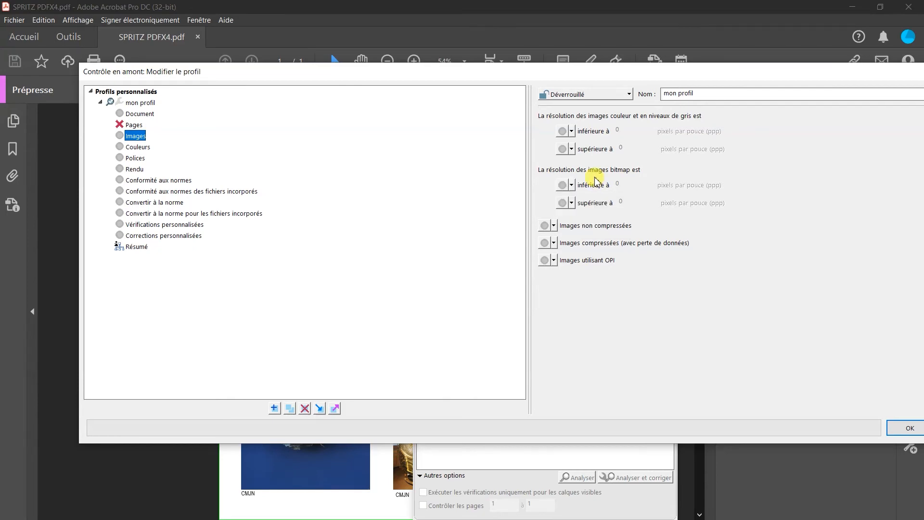
{"action": "left_click", "coordinate": [571, 186]}
{"action": "left_click", "coordinate": [589, 209]}
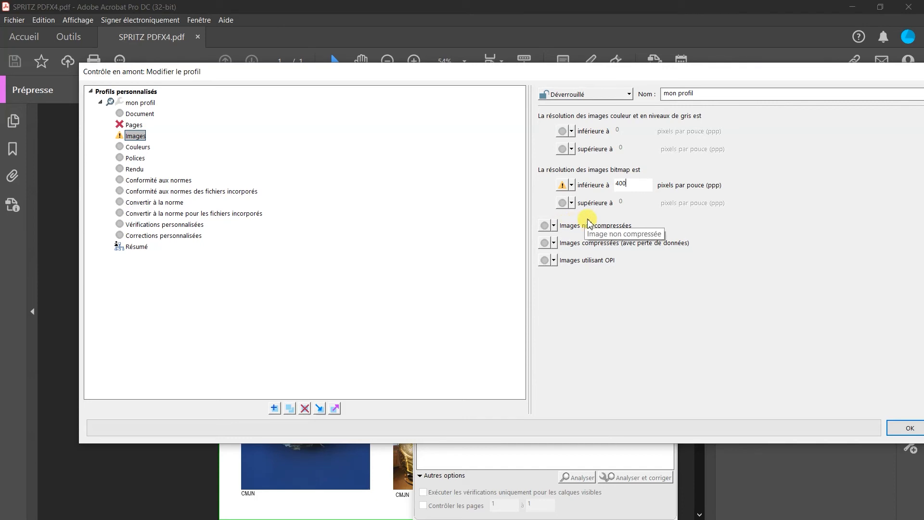
- Set the uncompressed images check to Erreur and inspect the alert levels for lossy compressed images
{"action": "left_click", "coordinate": [554, 226]}
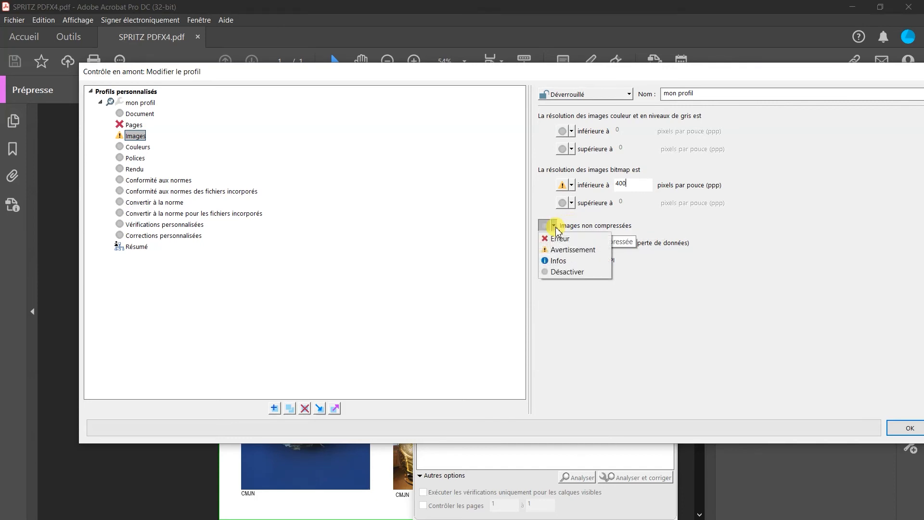
{"action": "left_click", "coordinate": [560, 240]}
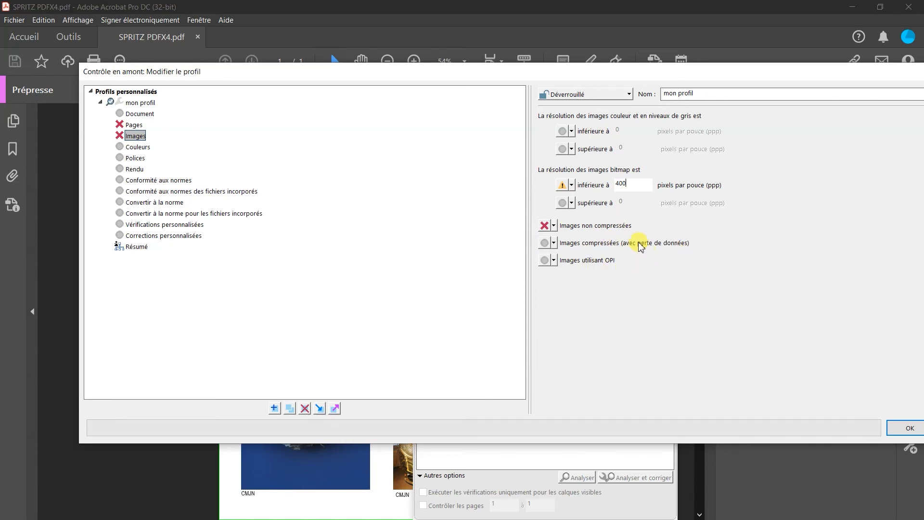
{"action": "left_click", "coordinate": [551, 242]}
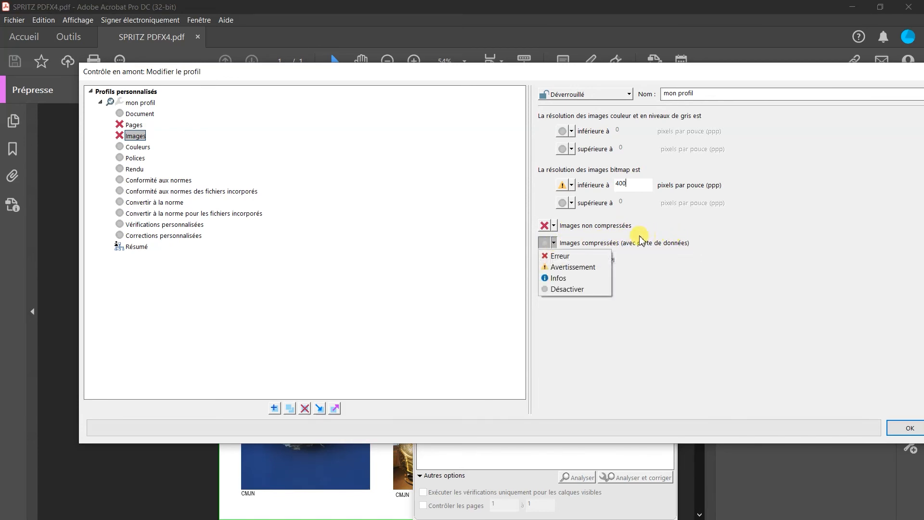
{"action": "left_click", "coordinate": [686, 292]}
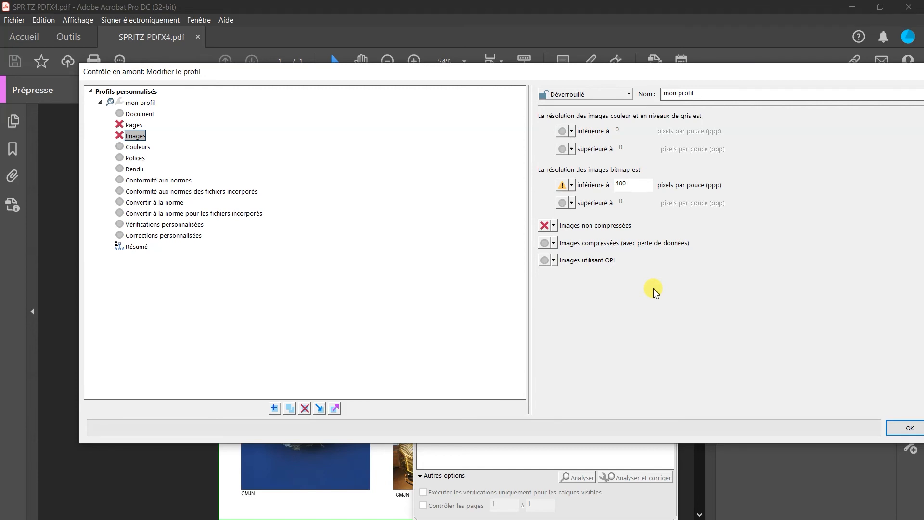
{"action": "left_click", "coordinate": [554, 243]}
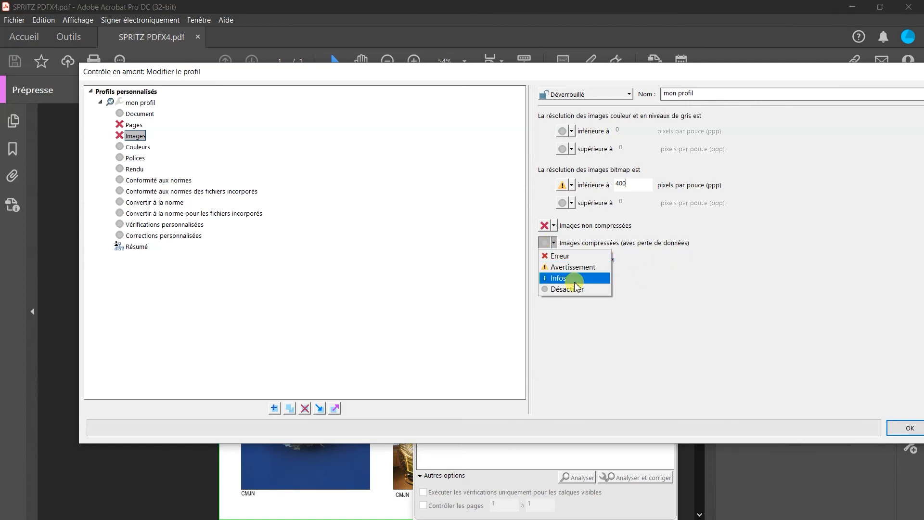
{"action": "left_click", "coordinate": [668, 283]}
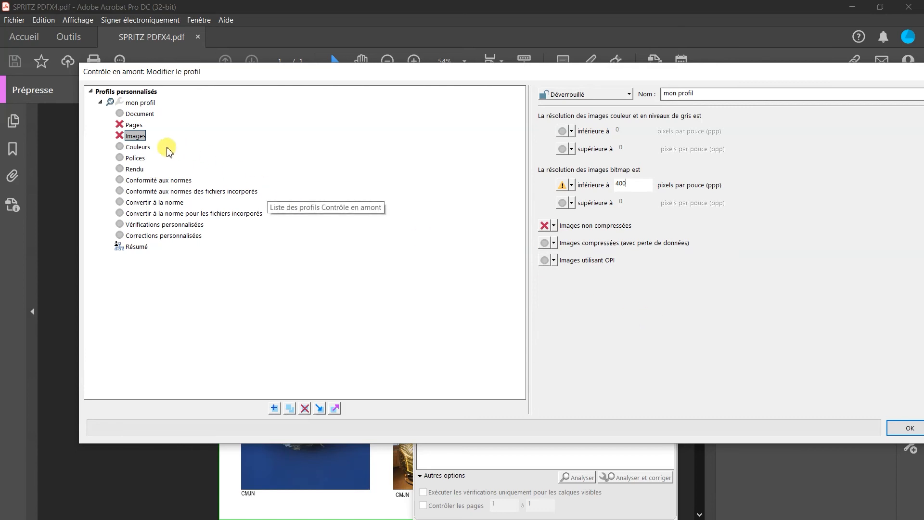
- Review the Couleurs and Polices categories and save the new profile
{"action": "left_click", "coordinate": [137, 147]}
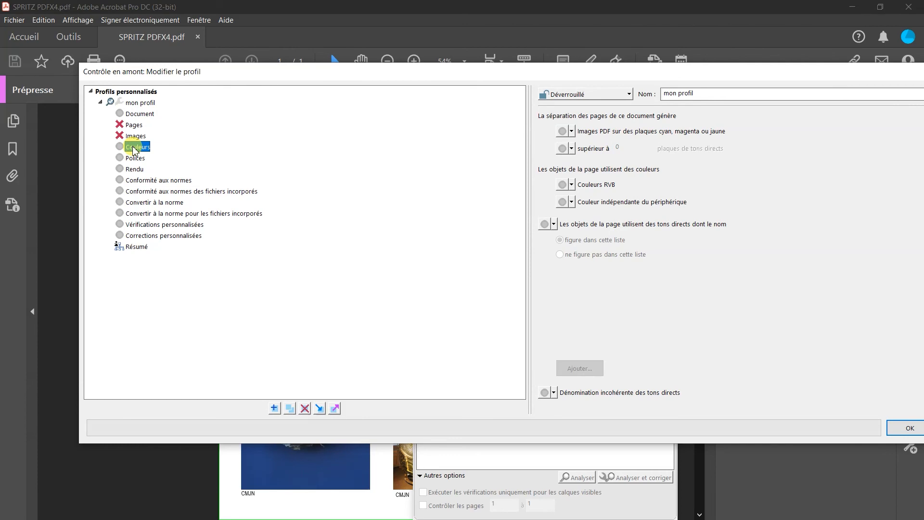
{"action": "left_click", "coordinate": [132, 136]}
{"action": "left_click", "coordinate": [124, 155]}
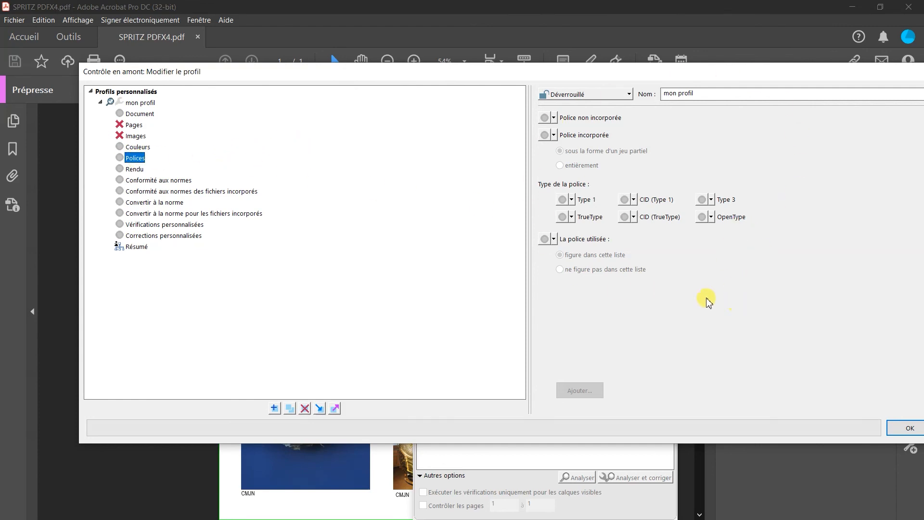
{"action": "left_click_drag", "start_coordinate": [340, 76], "coordinate": [302, 63]}
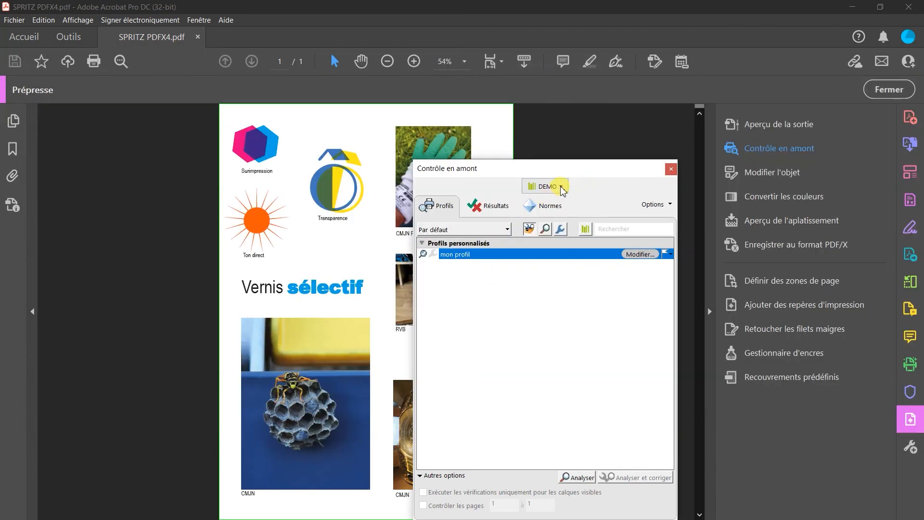
- Review the list of preflight libraries and choose DEMO
{"action": "left_click", "coordinate": [561, 187]}
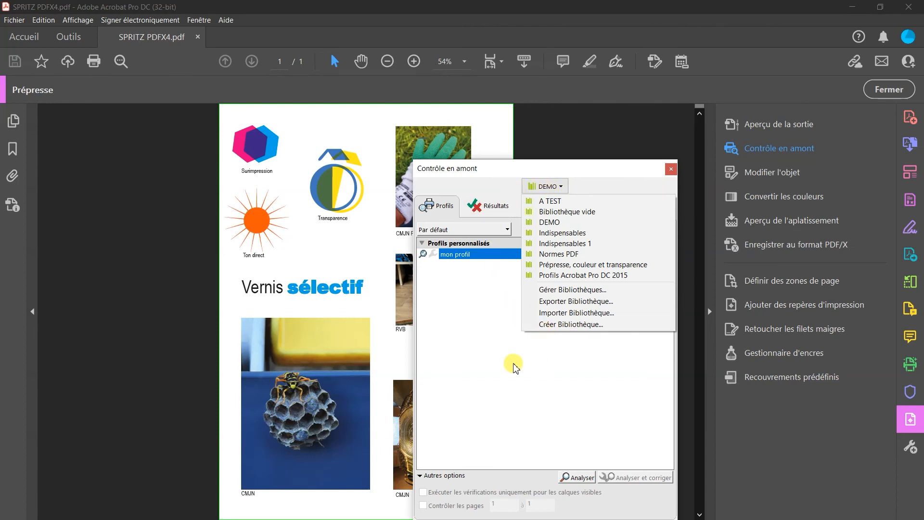
{"action": "left_click", "coordinate": [553, 222]}
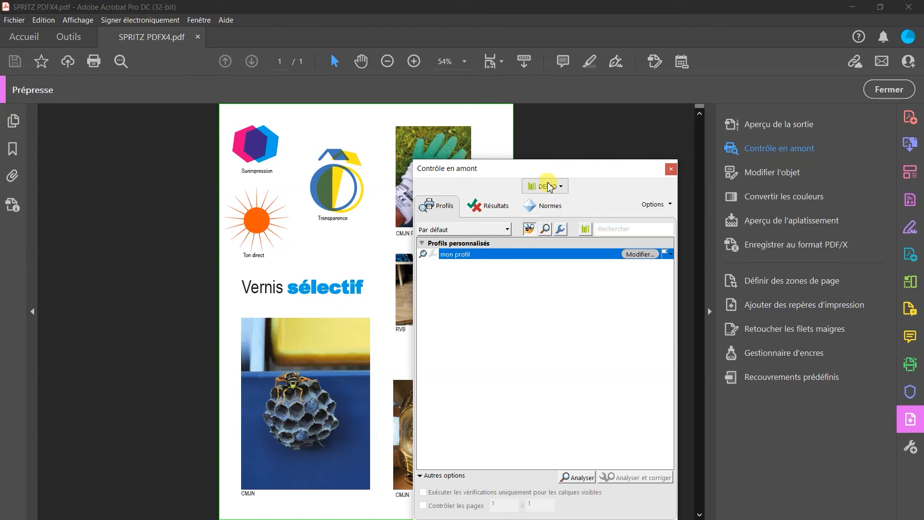